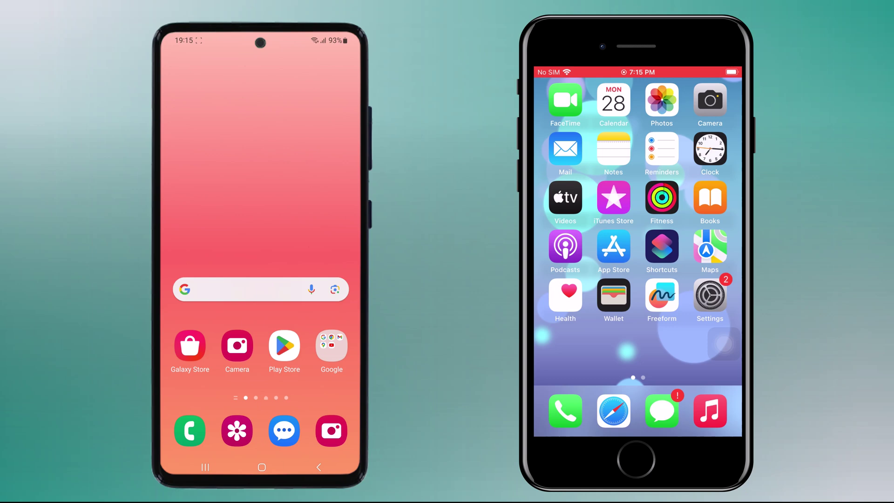
Step: Keep the iPhone's five categories (Photos, Videos, Music, Contacts, Calendars) selected at 2.20GB
{"action": "left_click", "coordinate": [319, 191]}
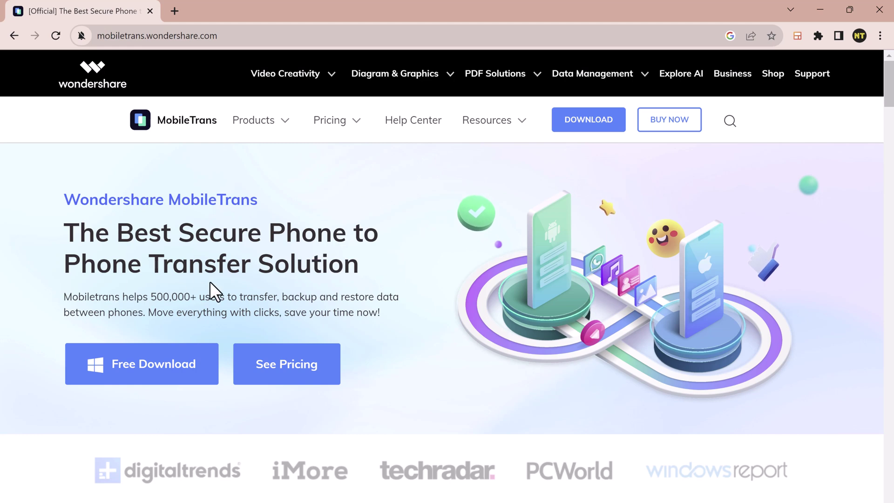
{"action": "scroll", "coordinate": [466, 294], "scroll_direction": "down", "scroll_amount": 3}
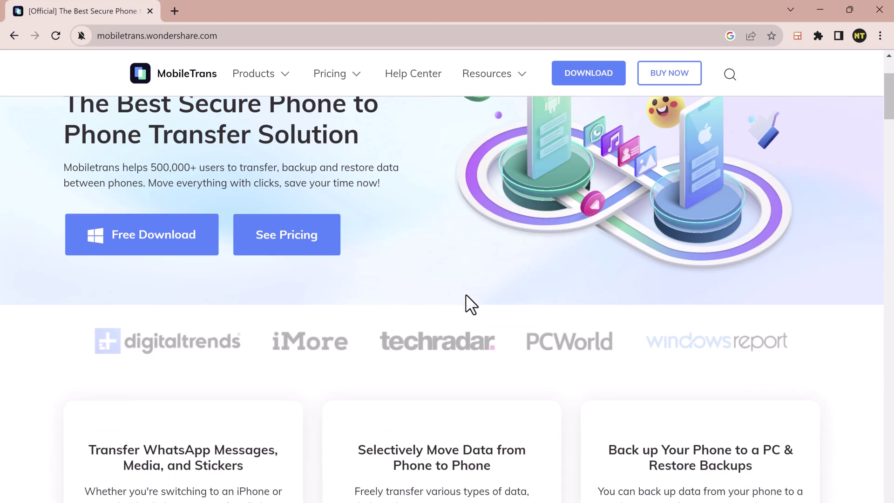
{"action": "scroll", "coordinate": [466, 295], "scroll_direction": "down", "scroll_amount": 1}
{"action": "scroll", "coordinate": [465, 295], "scroll_direction": "down", "scroll_amount": 2}
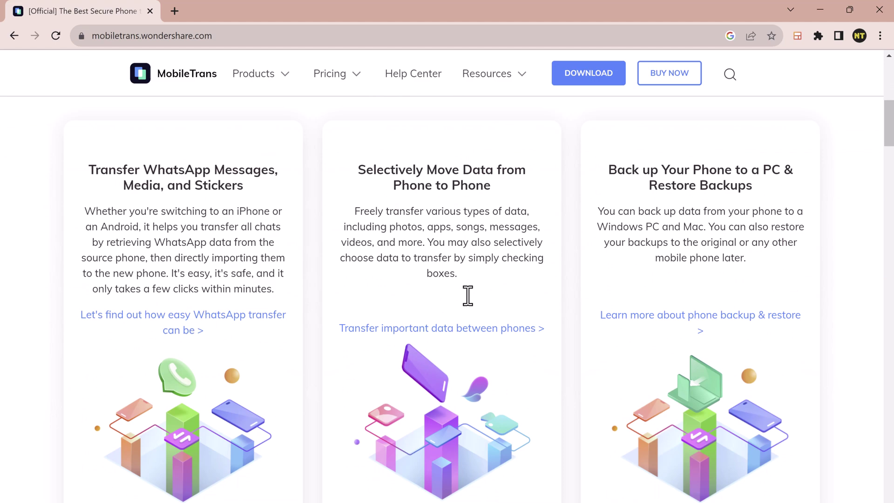
{"action": "scroll", "coordinate": [775, 344], "scroll_direction": "down", "scroll_amount": 3}
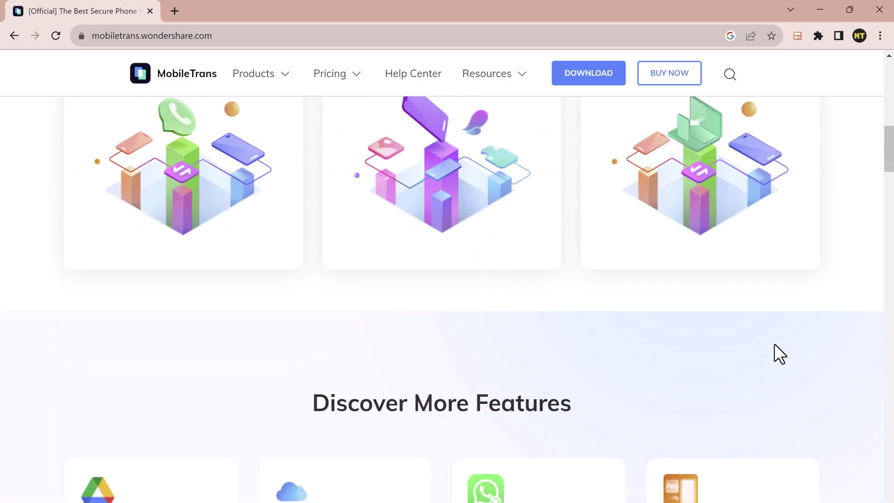
{"action": "scroll", "coordinate": [774, 344], "scroll_direction": "down", "scroll_amount": 3}
{"action": "scroll", "coordinate": [775, 343], "scroll_direction": "down", "scroll_amount": 2}
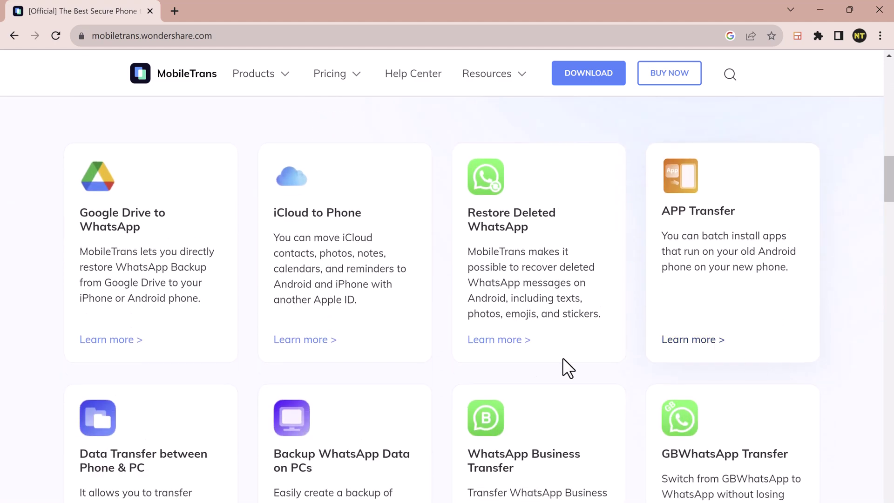
{"action": "scroll", "coordinate": [336, 357], "scroll_direction": "down", "scroll_amount": 3}
{"action": "scroll", "coordinate": [335, 356], "scroll_direction": "down", "scroll_amount": 2}
{"action": "scroll", "coordinate": [336, 356], "scroll_direction": "down", "scroll_amount": 1}
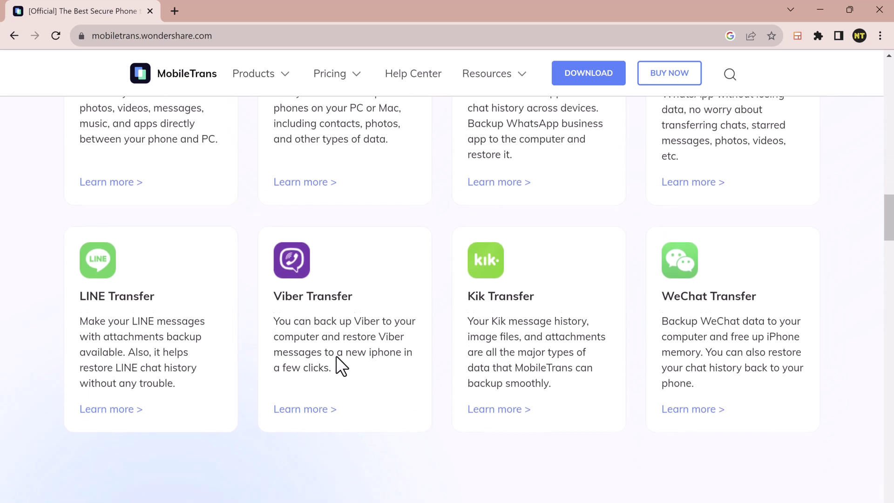
{"action": "scroll", "coordinate": [686, 383], "scroll_direction": "down", "scroll_amount": 3}
{"action": "scroll", "coordinate": [686, 383], "scroll_direction": "down", "scroll_amount": 2}
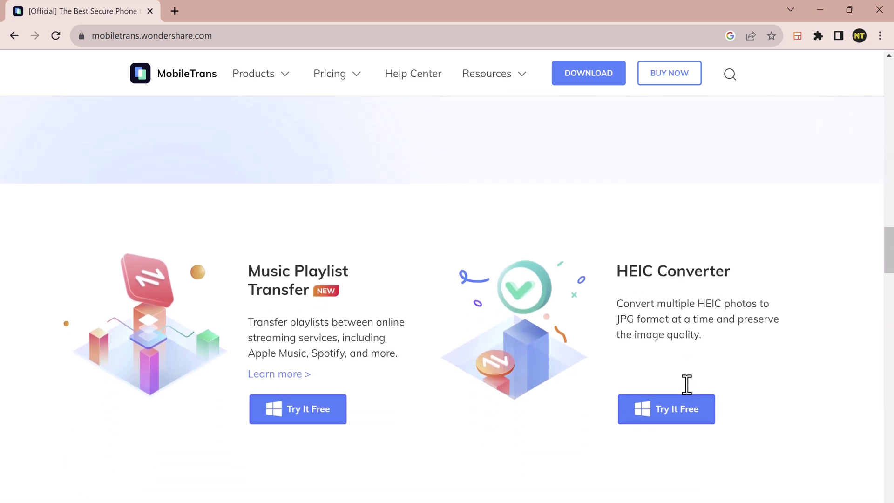
{"action": "scroll", "coordinate": [491, 381], "scroll_direction": "down", "scroll_amount": 3}
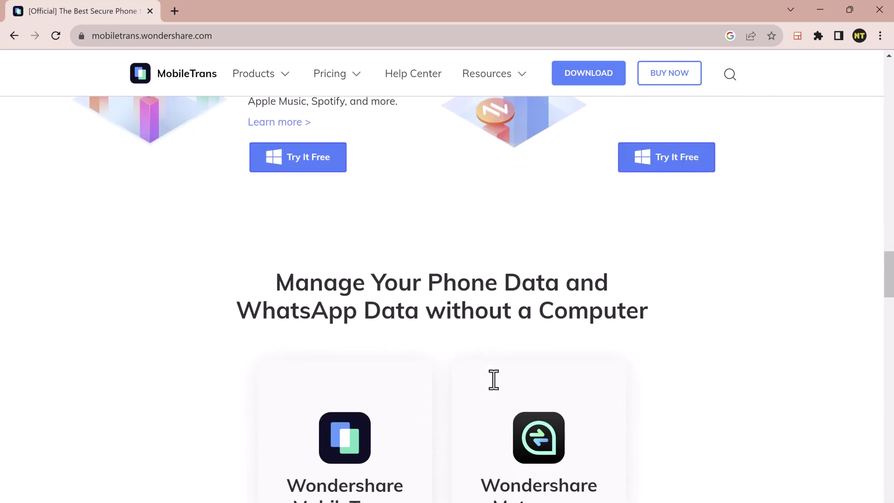
{"action": "scroll", "coordinate": [491, 381], "scroll_direction": "down", "scroll_amount": 2}
{"action": "scroll", "coordinate": [494, 380], "scroll_direction": "down", "scroll_amount": 1}
{"action": "scroll", "coordinate": [494, 379], "scroll_direction": "up", "scroll_amount": 11}
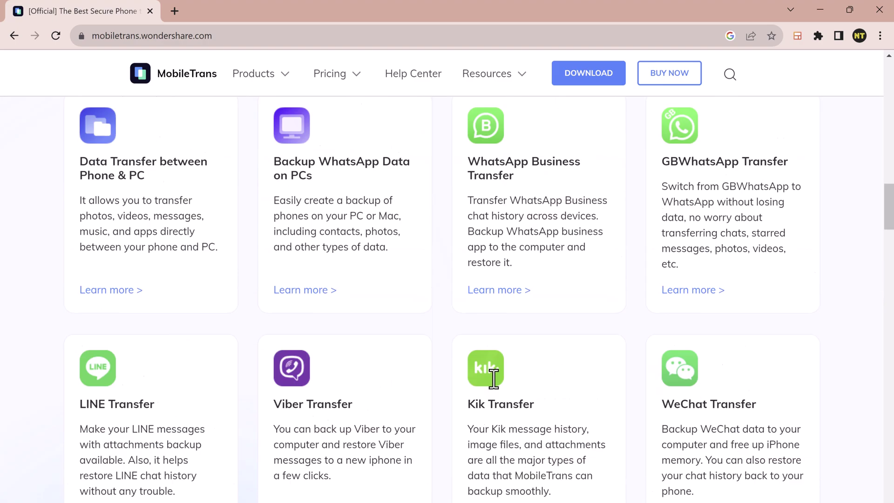
{"action": "scroll", "coordinate": [493, 383], "scroll_direction": "up", "scroll_amount": 7}
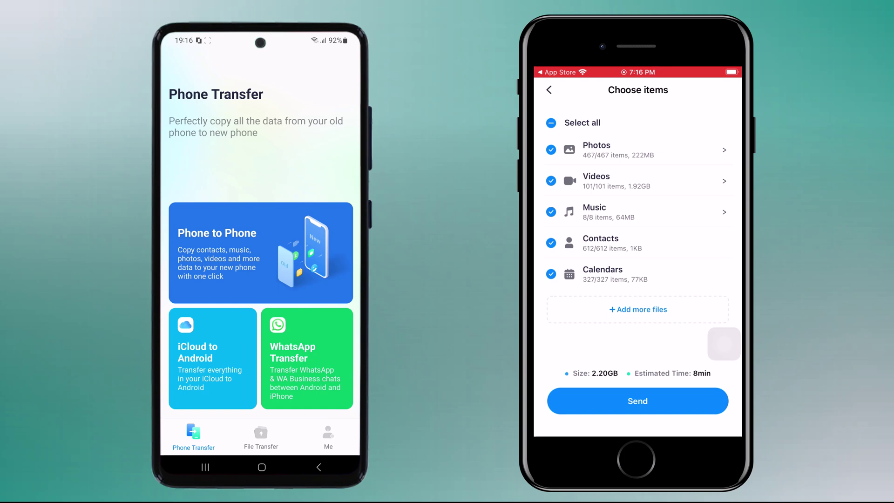
Step: Start Phone to Phone on the Android as the new phone, allowing Nearby devices and Bluetooth
{"action": "left_click", "coordinate": [277, 256]}
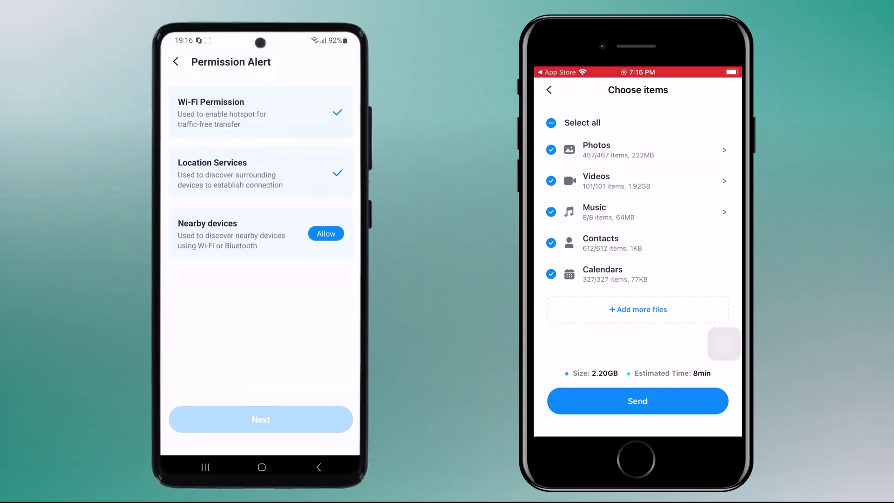
{"action": "left_click", "coordinate": [325, 233]}
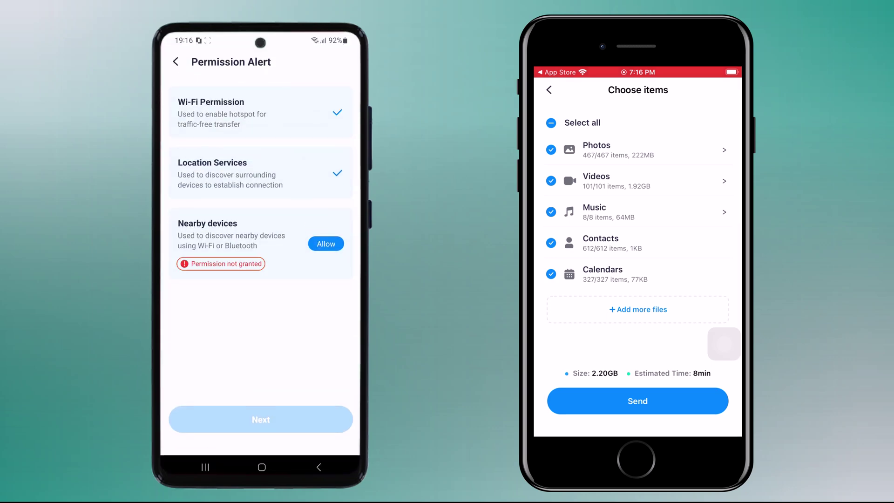
{"action": "left_click", "coordinate": [301, 429]}
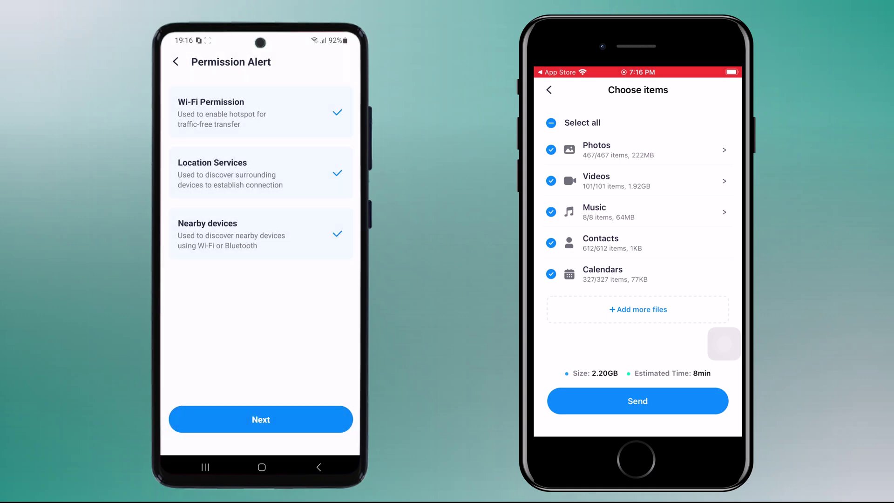
{"action": "left_click", "coordinate": [302, 421]}
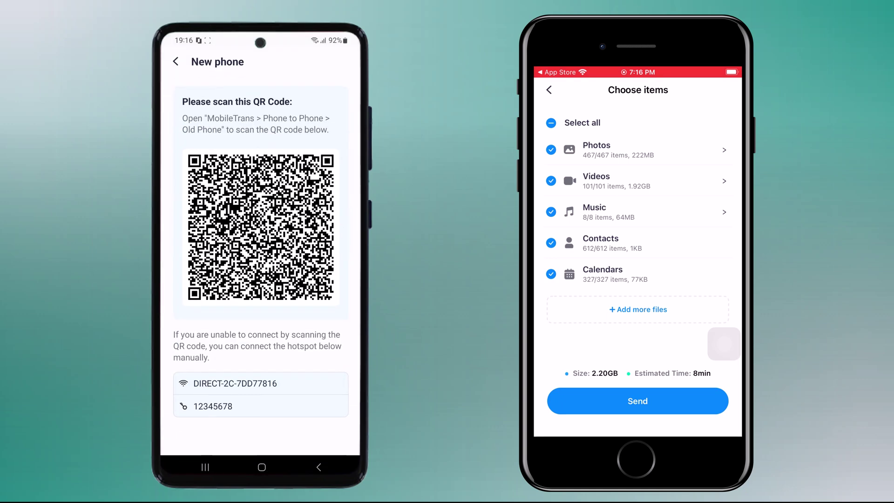
Step: Send the selected items from the iPhone and join the Android's WLAN transfer network
{"action": "left_click", "coordinate": [638, 401]}
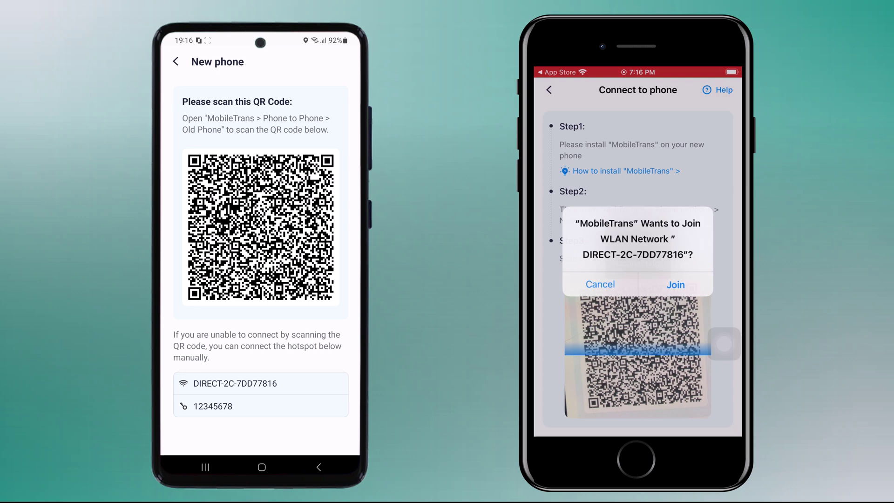
{"action": "left_click", "coordinate": [675, 284]}
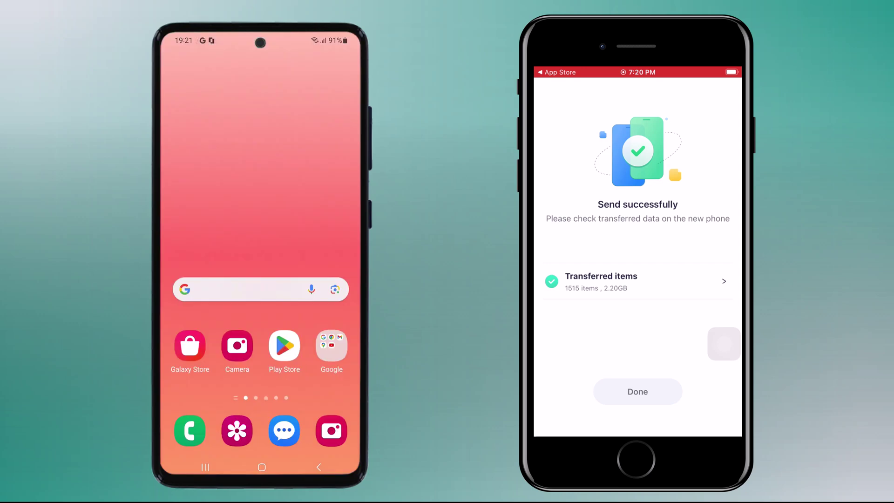
Step: Open the Android Gallery and view the transferred photos and videos in the Recent album
{"action": "left_click", "coordinate": [236, 430]}
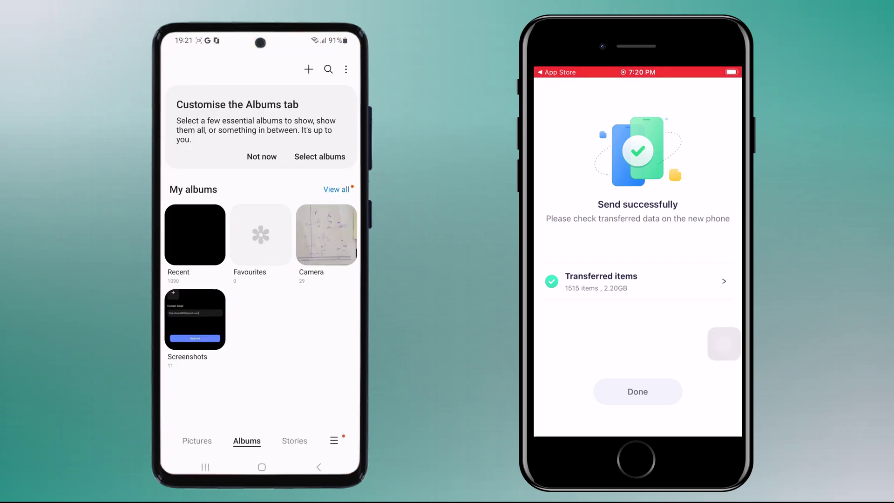
{"action": "left_click", "coordinate": [201, 249]}
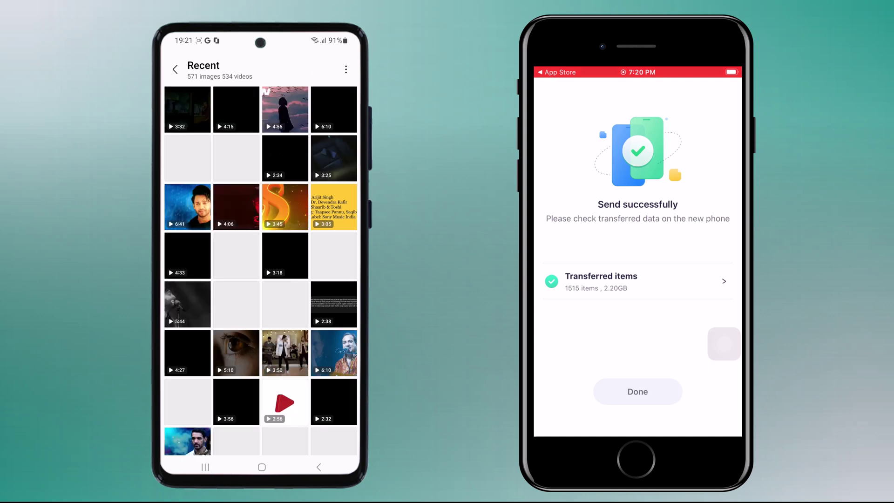
{"action": "scroll", "coordinate": [261, 252], "scroll_direction": "down", "scroll_amount": 10}
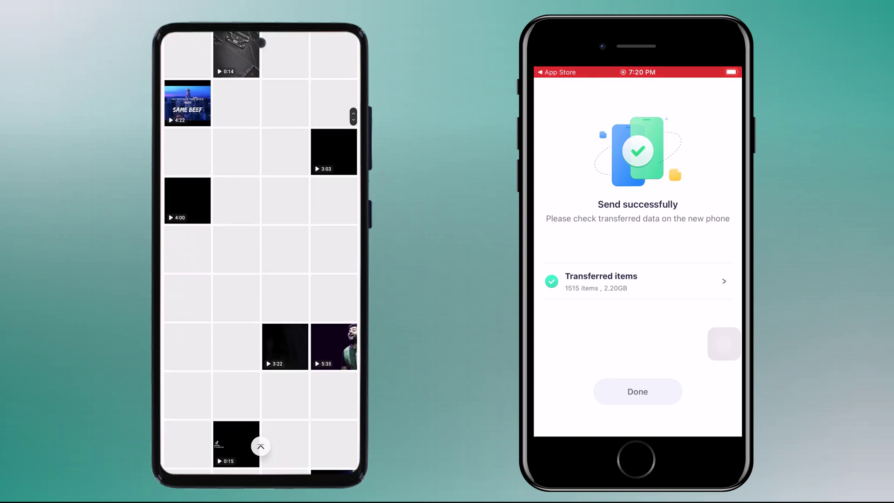
{"action": "scroll", "coordinate": [261, 252], "scroll_direction": "down", "scroll_amount": 5}
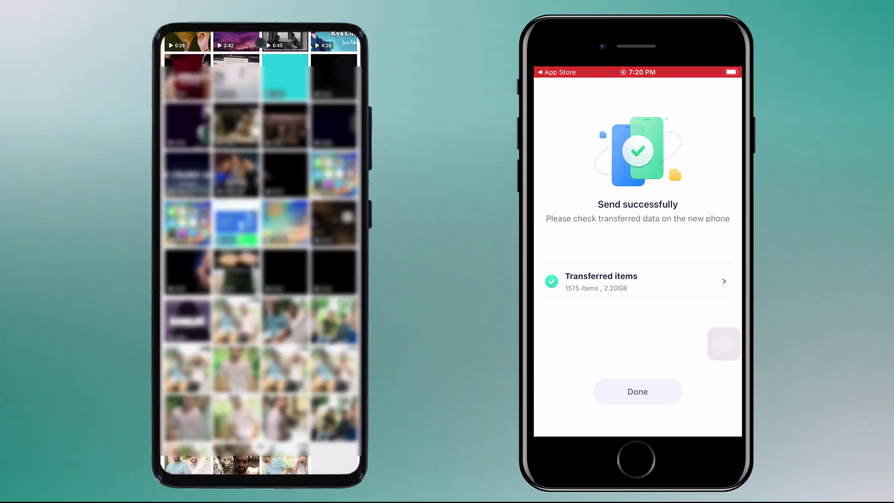
{"action": "scroll", "coordinate": [261, 252], "scroll_direction": "down", "scroll_amount": 5}
{"action": "scroll", "coordinate": [261, 252], "scroll_direction": "down", "scroll_amount": 5}
{"action": "scroll", "coordinate": [260, 251], "scroll_direction": "down", "scroll_amount": 5}
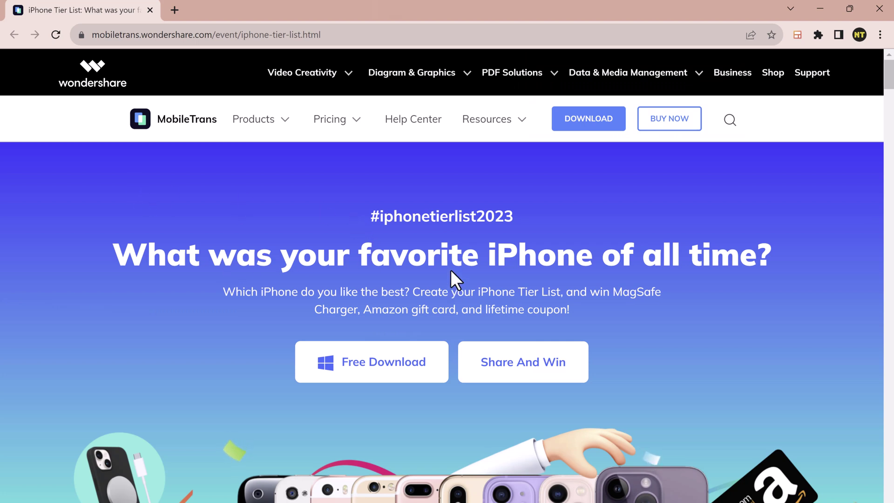
{"action": "scroll", "coordinate": [457, 243], "scroll_direction": "down", "scroll_amount": 1}
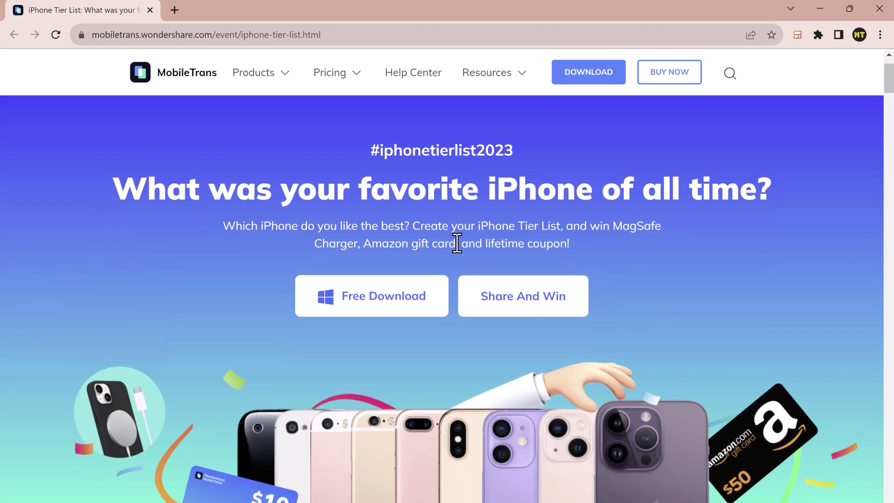
{"action": "scroll", "coordinate": [599, 208], "scroll_direction": "down", "scroll_amount": 5}
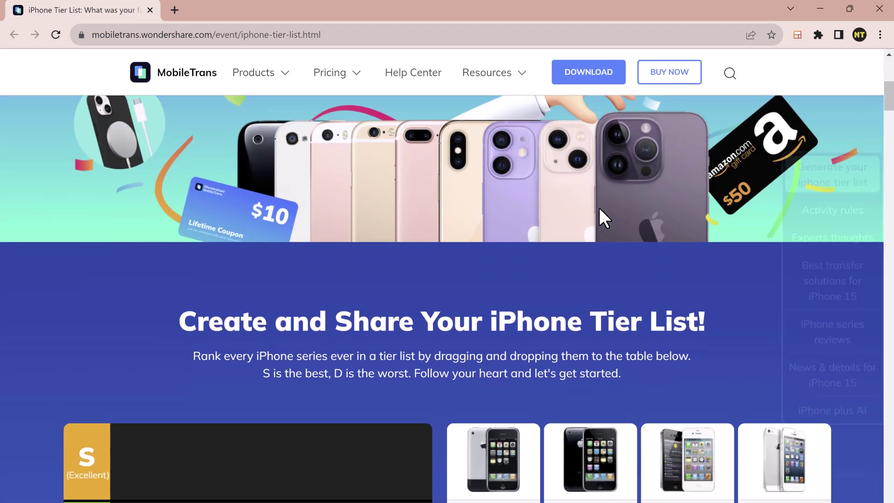
{"action": "scroll", "coordinate": [599, 208], "scroll_direction": "down", "scroll_amount": 1}
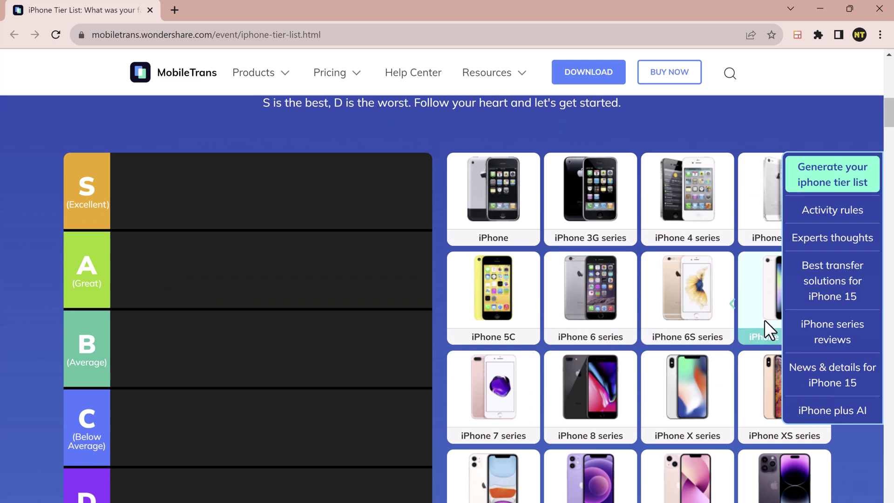
{"action": "scroll", "coordinate": [718, 405], "scroll_direction": "down", "scroll_amount": 1}
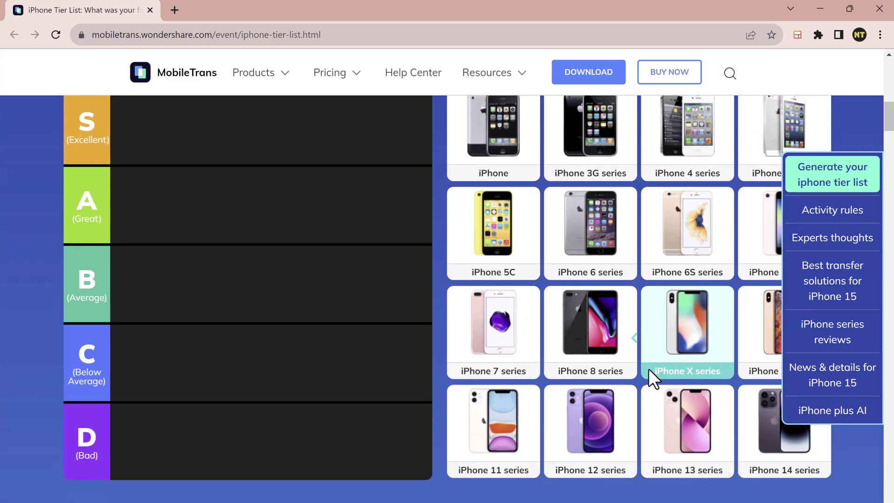
{"action": "scroll", "coordinate": [648, 371], "scroll_direction": "down", "scroll_amount": 1}
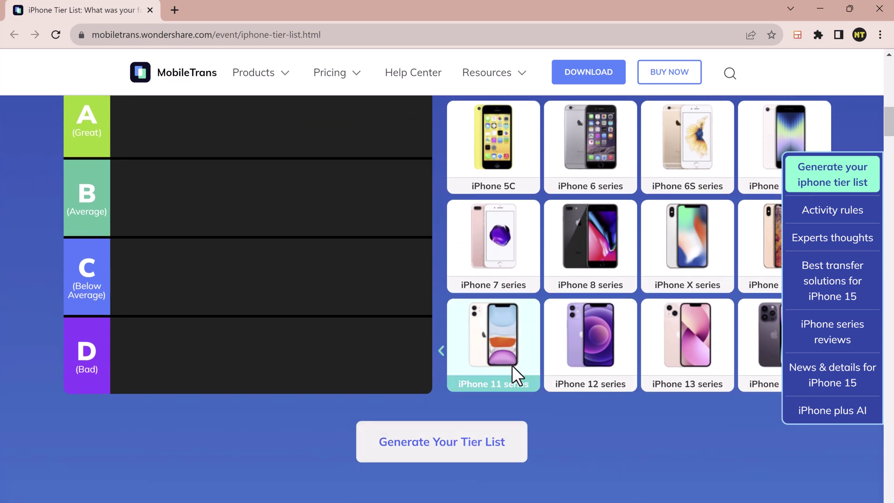
{"action": "scroll", "coordinate": [512, 365], "scroll_direction": "down", "scroll_amount": 5}
{"action": "scroll", "coordinate": [512, 366], "scroll_direction": "down", "scroll_amount": 2}
{"action": "scroll", "coordinate": [179, 163], "scroll_direction": "up", "scroll_amount": 1}
{"action": "scroll", "coordinate": [180, 364], "scroll_direction": "down", "scroll_amount": 1}
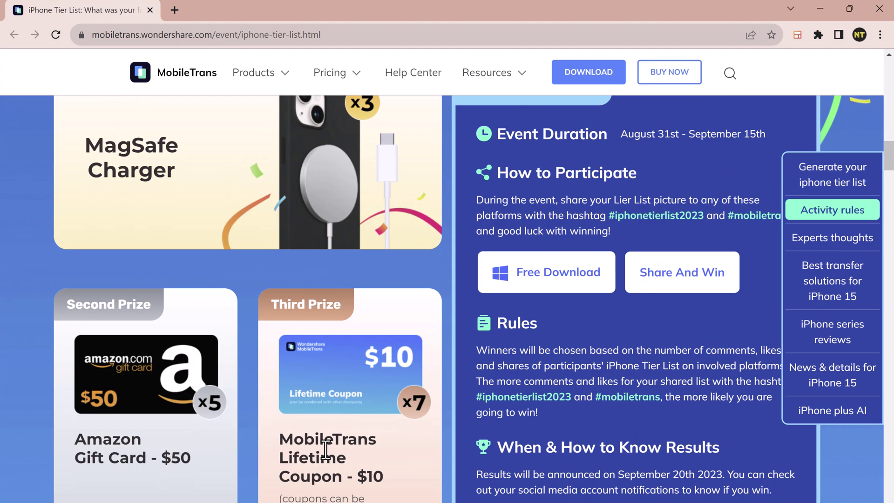
{"action": "scroll", "coordinate": [325, 449], "scroll_direction": "down", "scroll_amount": 4}
{"action": "scroll", "coordinate": [325, 454], "scroll_direction": "down", "scroll_amount": 2}
{"action": "scroll", "coordinate": [326, 459], "scroll_direction": "down", "scroll_amount": 4}
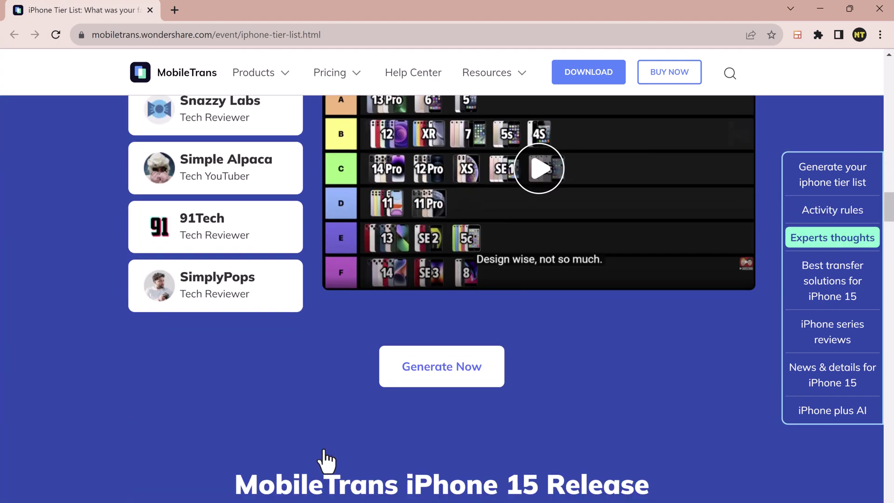
{"action": "scroll", "coordinate": [324, 448], "scroll_direction": "down", "scroll_amount": 4}
{"action": "scroll", "coordinate": [323, 447], "scroll_direction": "up", "scroll_amount": 7}
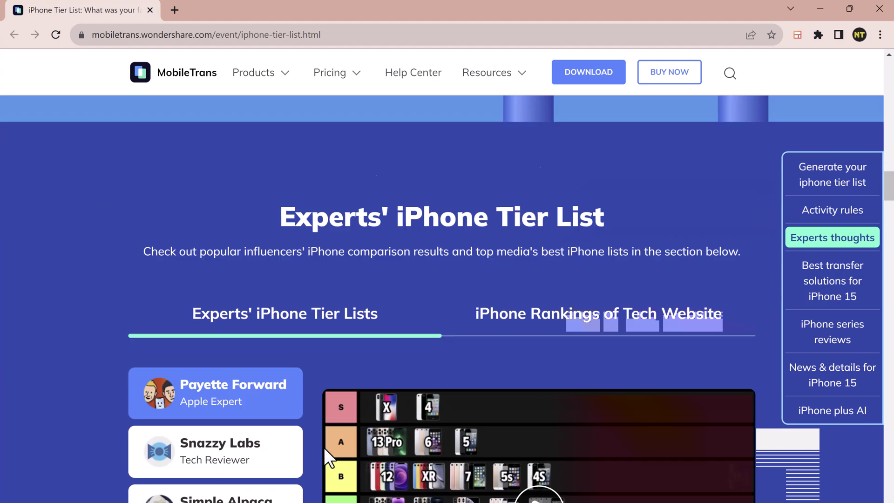
{"action": "scroll", "coordinate": [324, 447], "scroll_direction": "up", "scroll_amount": 10}
{"action": "scroll", "coordinate": [323, 447], "scroll_direction": "up", "scroll_amount": 1}
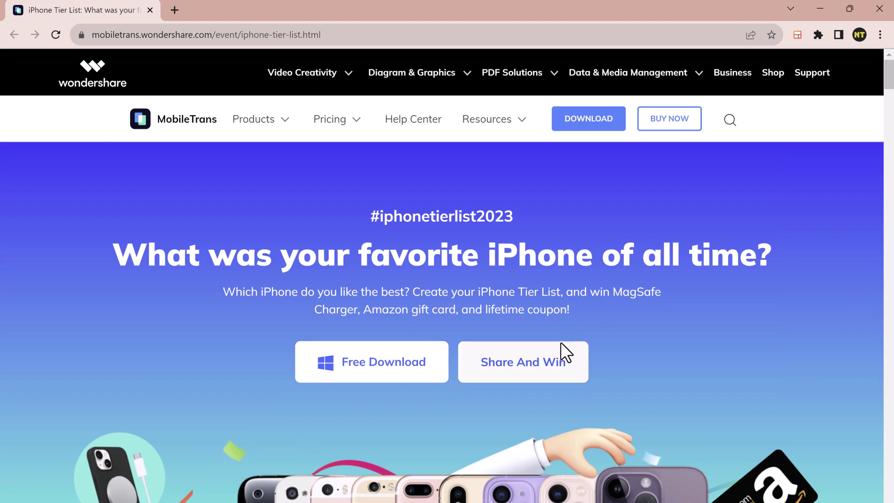